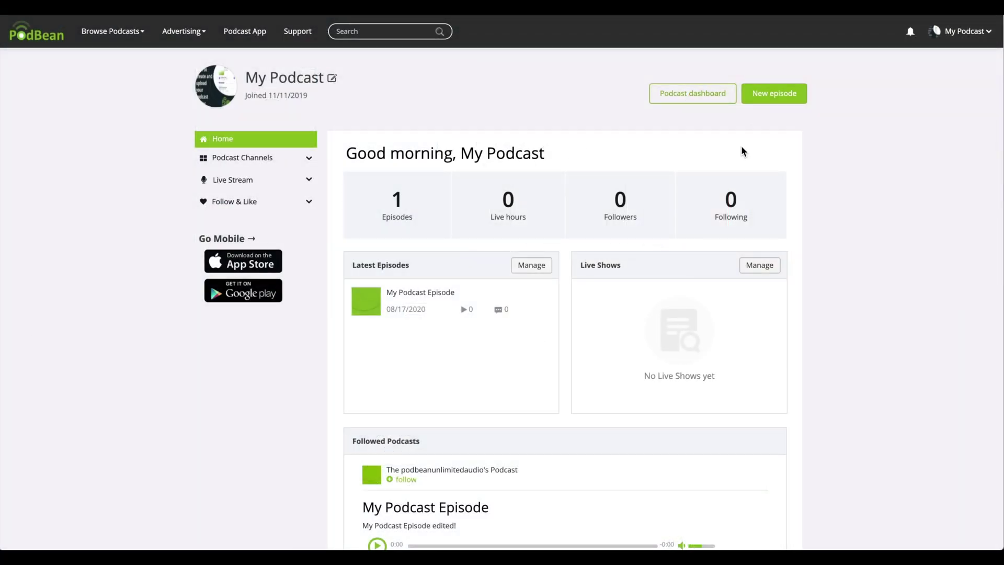
From the podcast dashboard, go to Distribution > Social Share to see the auto-share networks
{"action": "left_click", "coordinate": [709, 100]}
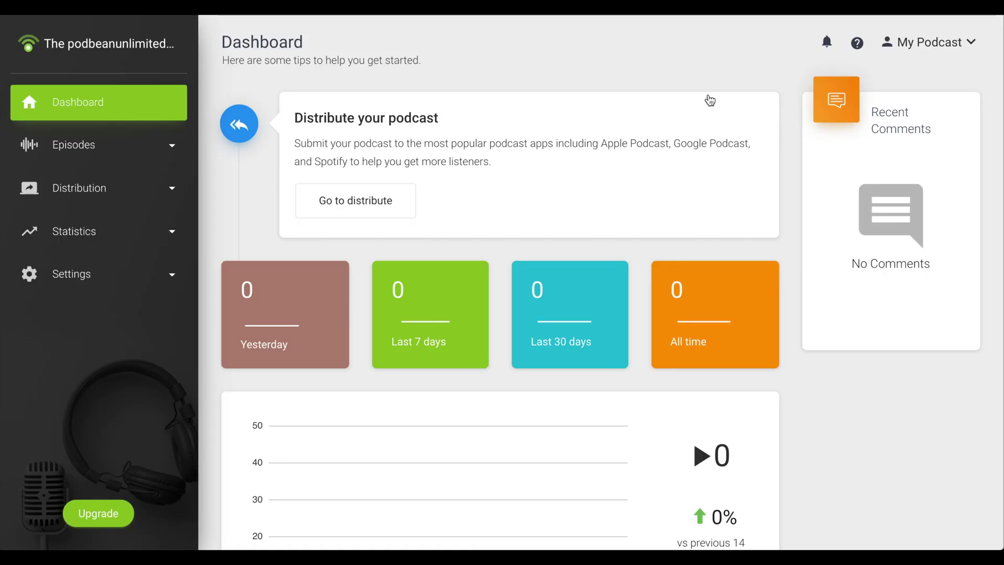
{"action": "left_click", "coordinate": [154, 203]}
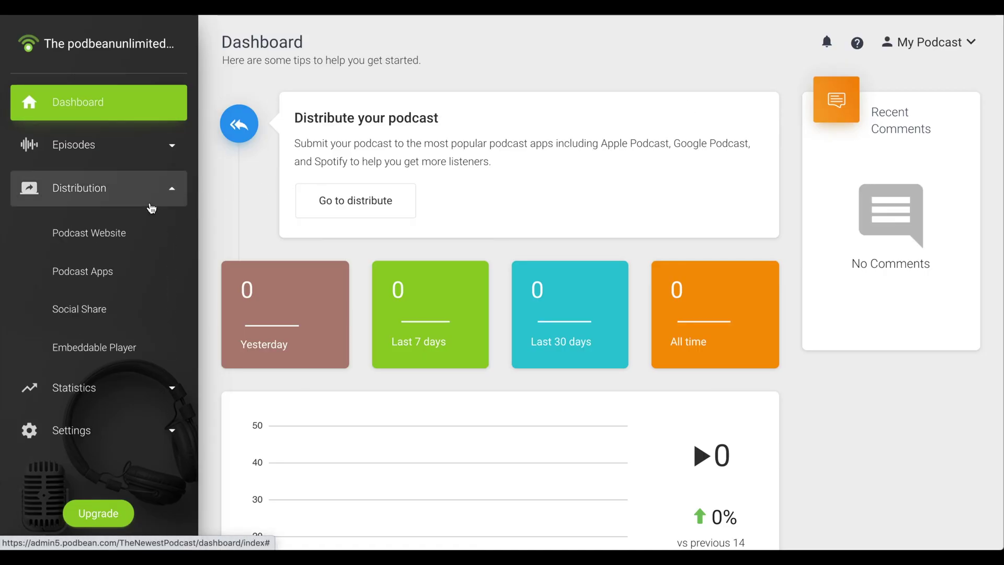
{"action": "left_click", "coordinate": [87, 311]}
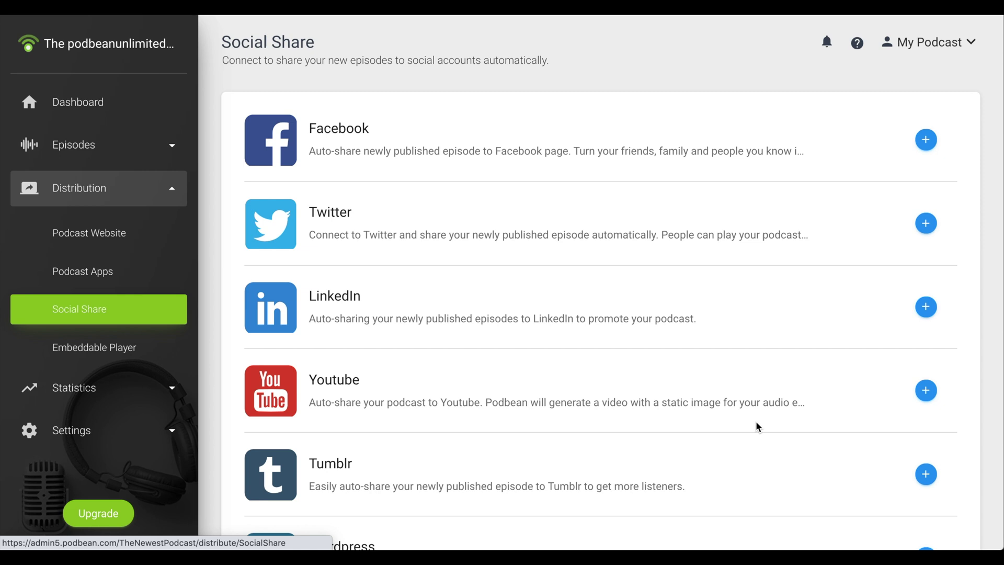
Start adding YouTube auto-sharing to bring up the sharing-limits notice
{"action": "left_click", "coordinate": [925, 391]}
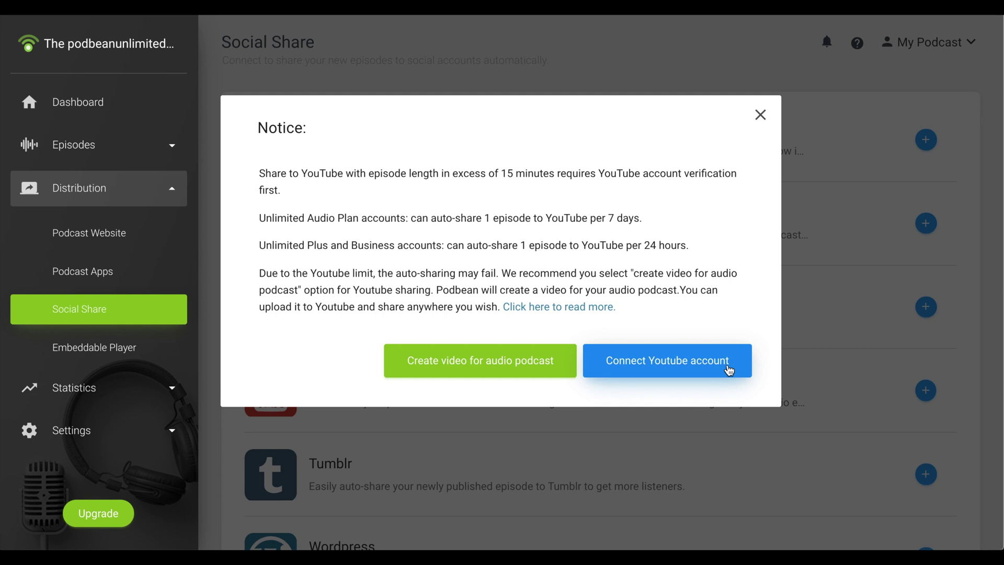
Connect a YouTube account and allow Podbean to manage it on Google's consent page
{"action": "left_click", "coordinate": [728, 366]}
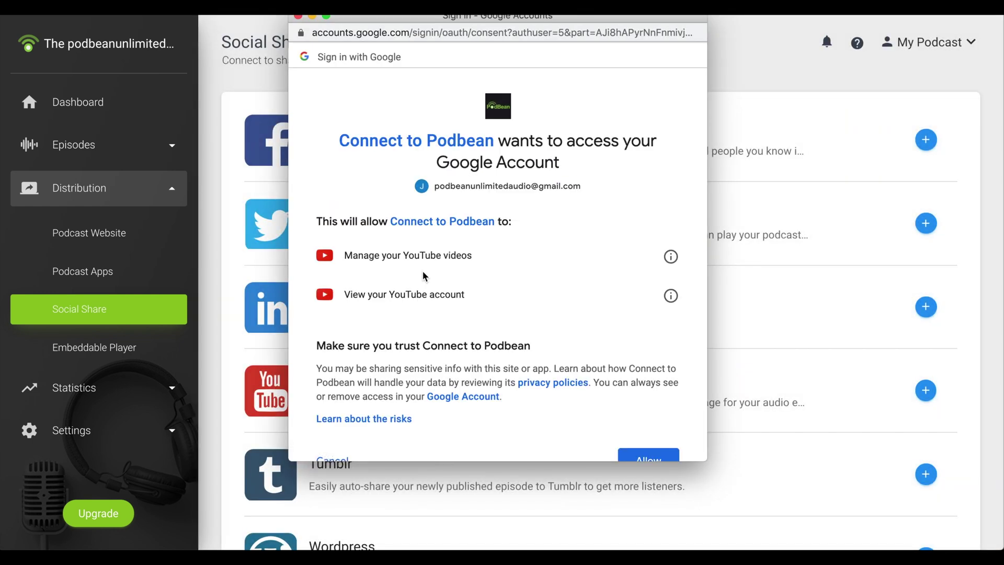
{"action": "scroll", "coordinate": [423, 277], "scroll_direction": "down", "scroll_amount": 3}
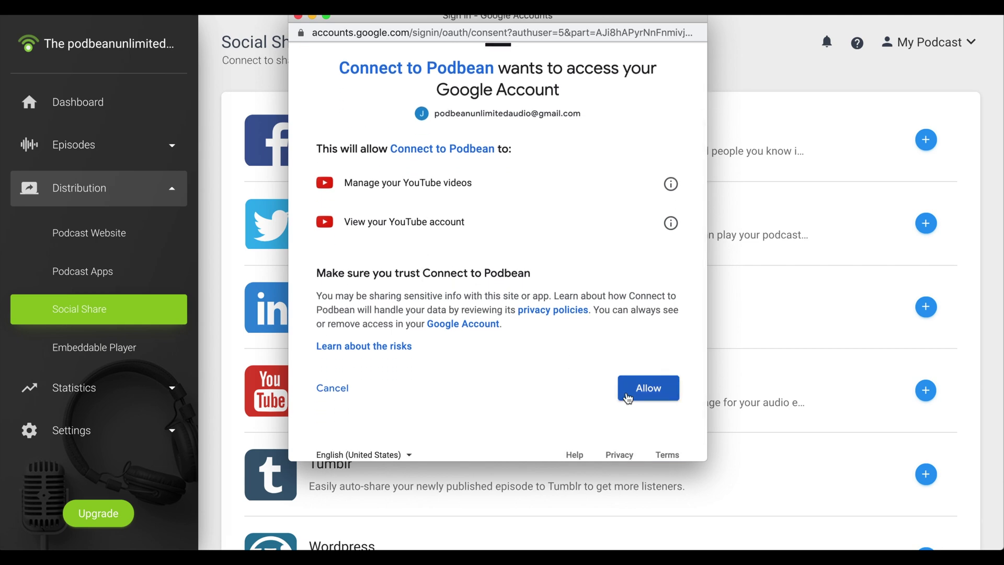
{"action": "left_click", "coordinate": [627, 398]}
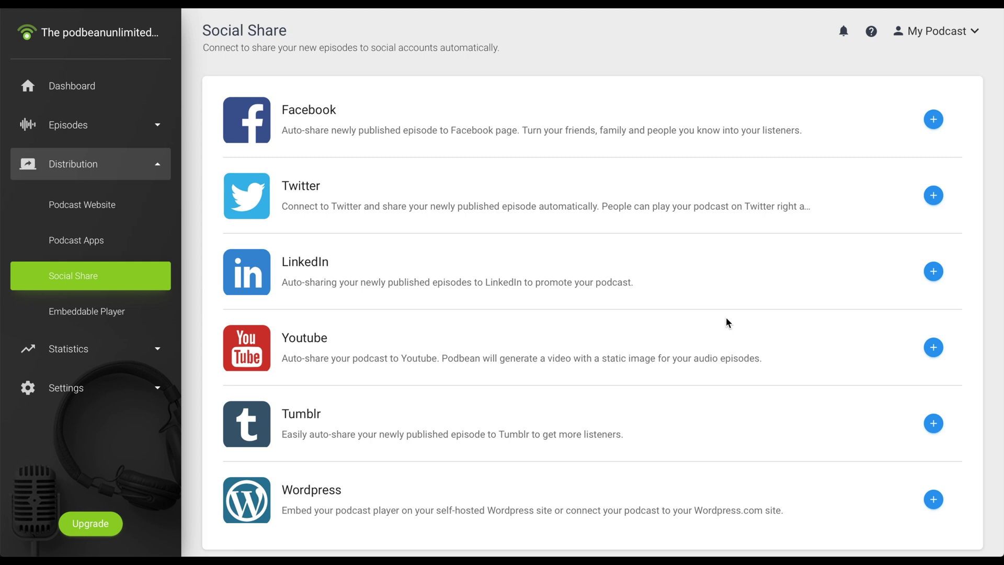
Reopen the YouTube notice and choose 'Create video for audio podcast' to auto-generate videos
{"action": "left_click", "coordinate": [932, 349]}
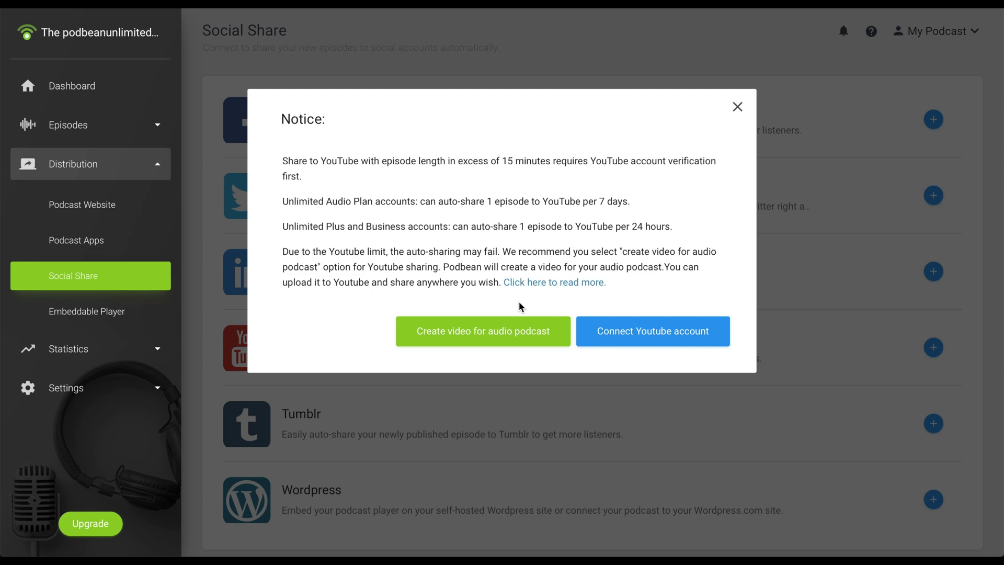
{"action": "left_click", "coordinate": [503, 336]}
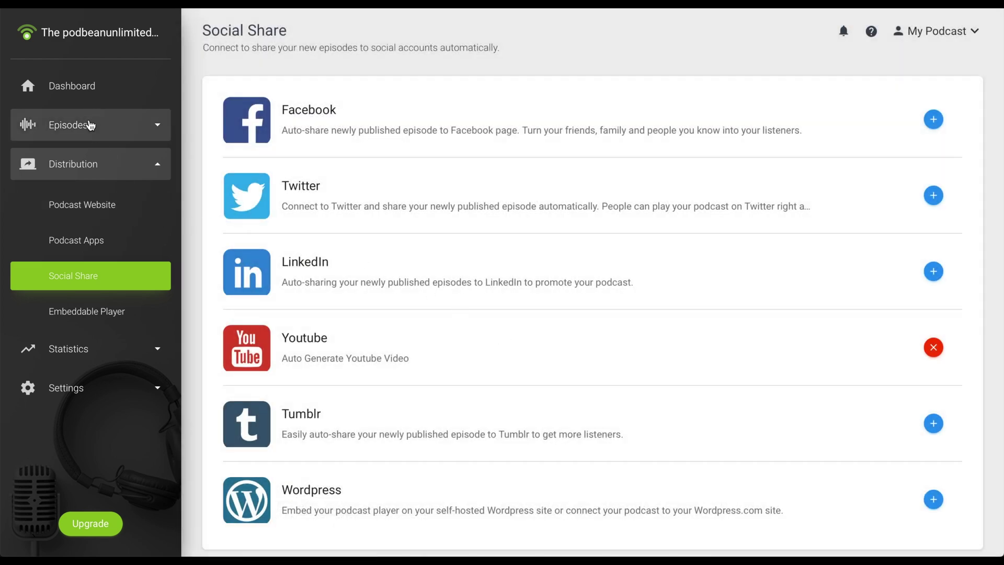
Open Share & Embed for My Podcast Episode from the Episode List
{"action": "left_click", "coordinate": [88, 124]}
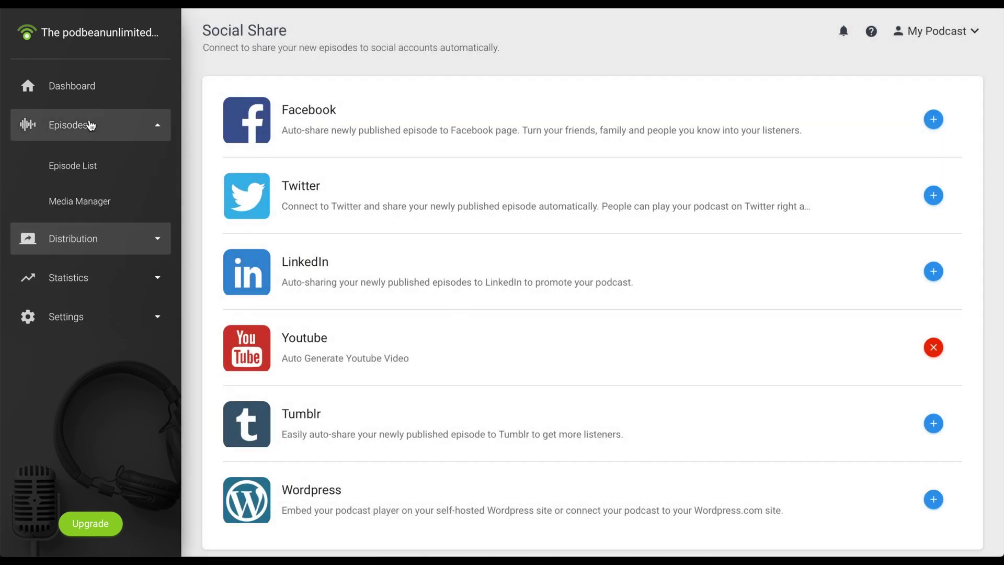
{"action": "left_click", "coordinate": [84, 168]}
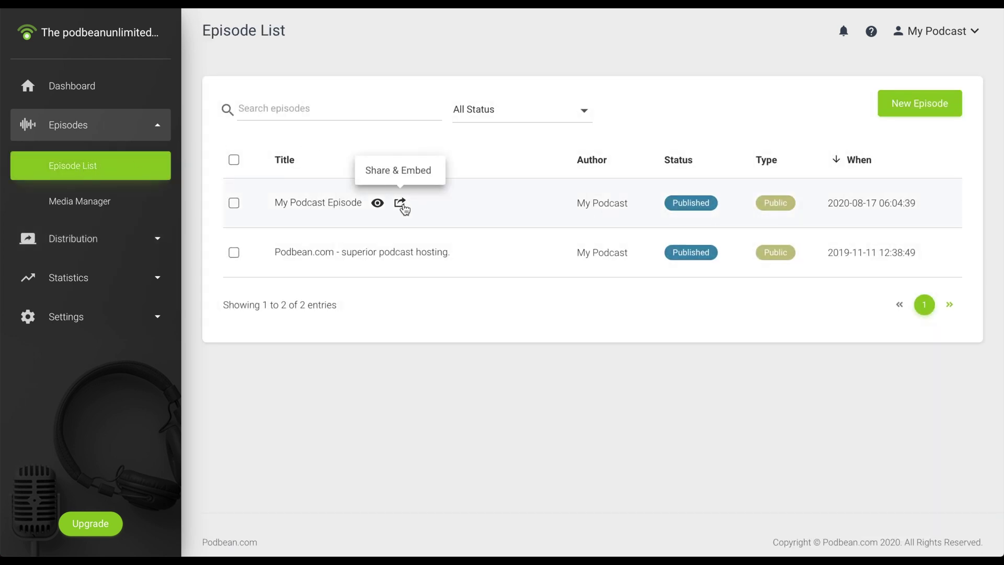
{"action": "left_click", "coordinate": [401, 203]}
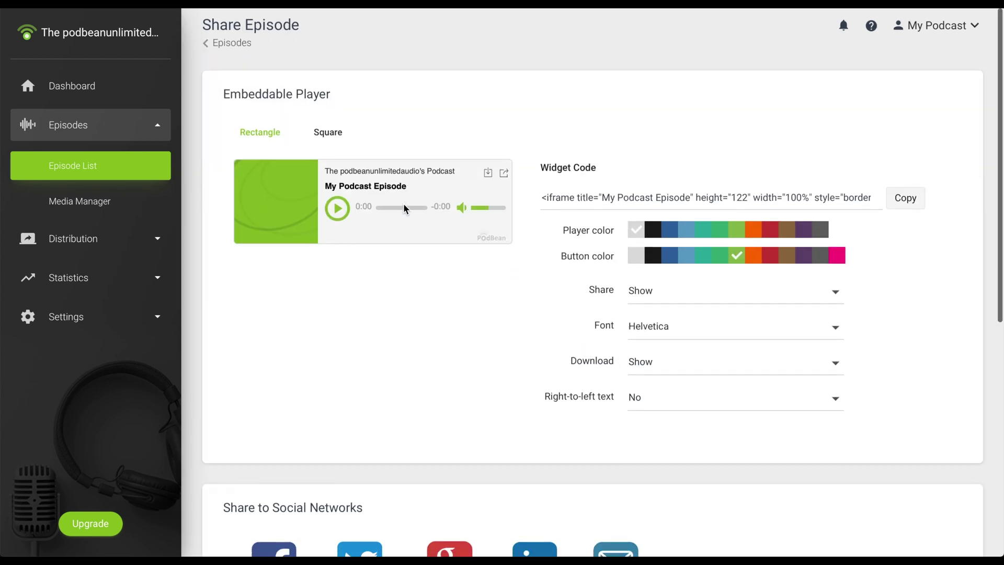
{"action": "scroll", "coordinate": [403, 208], "scroll_direction": "down", "scroll_amount": 5}
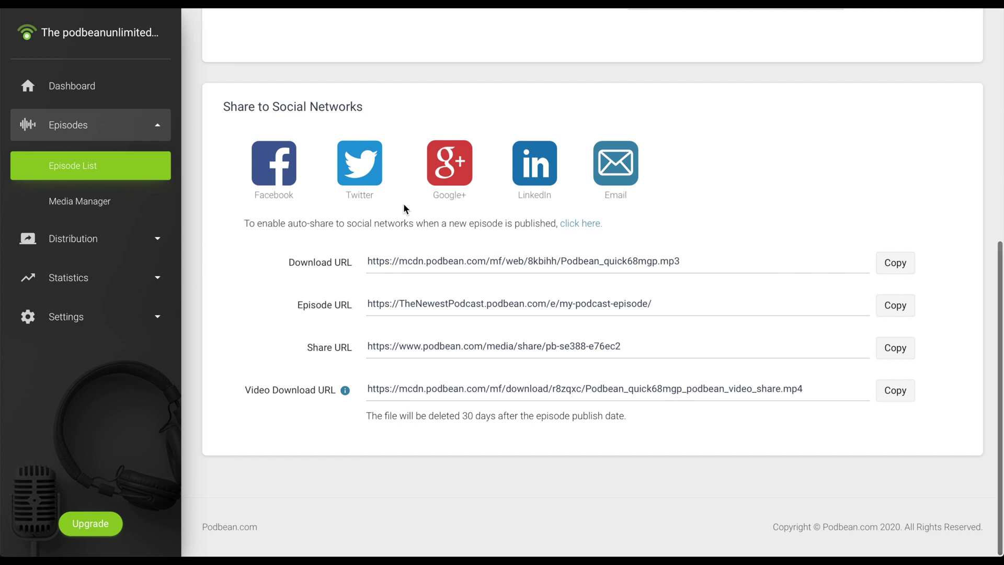
Copy My Podcast Episode's Video Download URL to the clipboard
{"action": "left_click", "coordinate": [896, 398]}
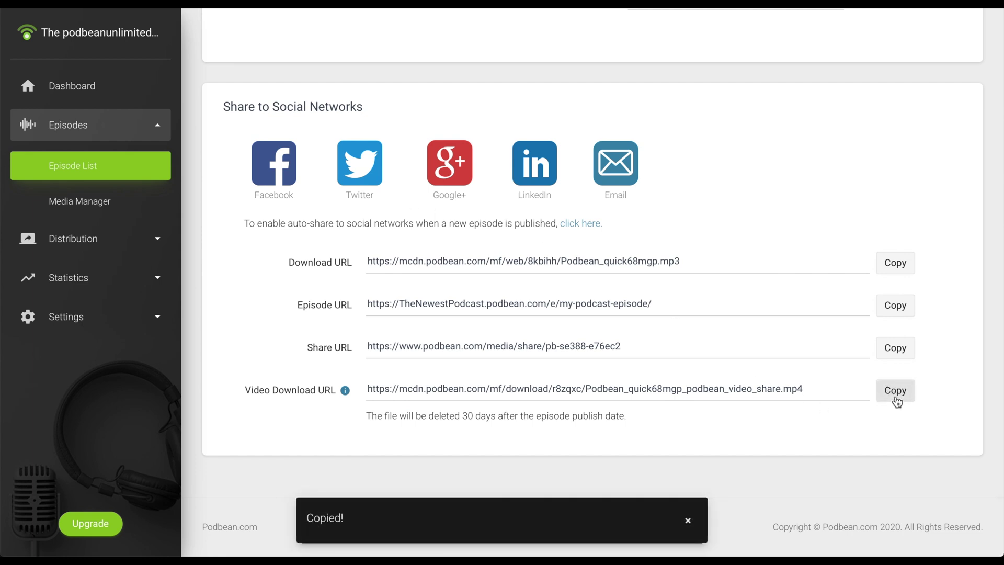